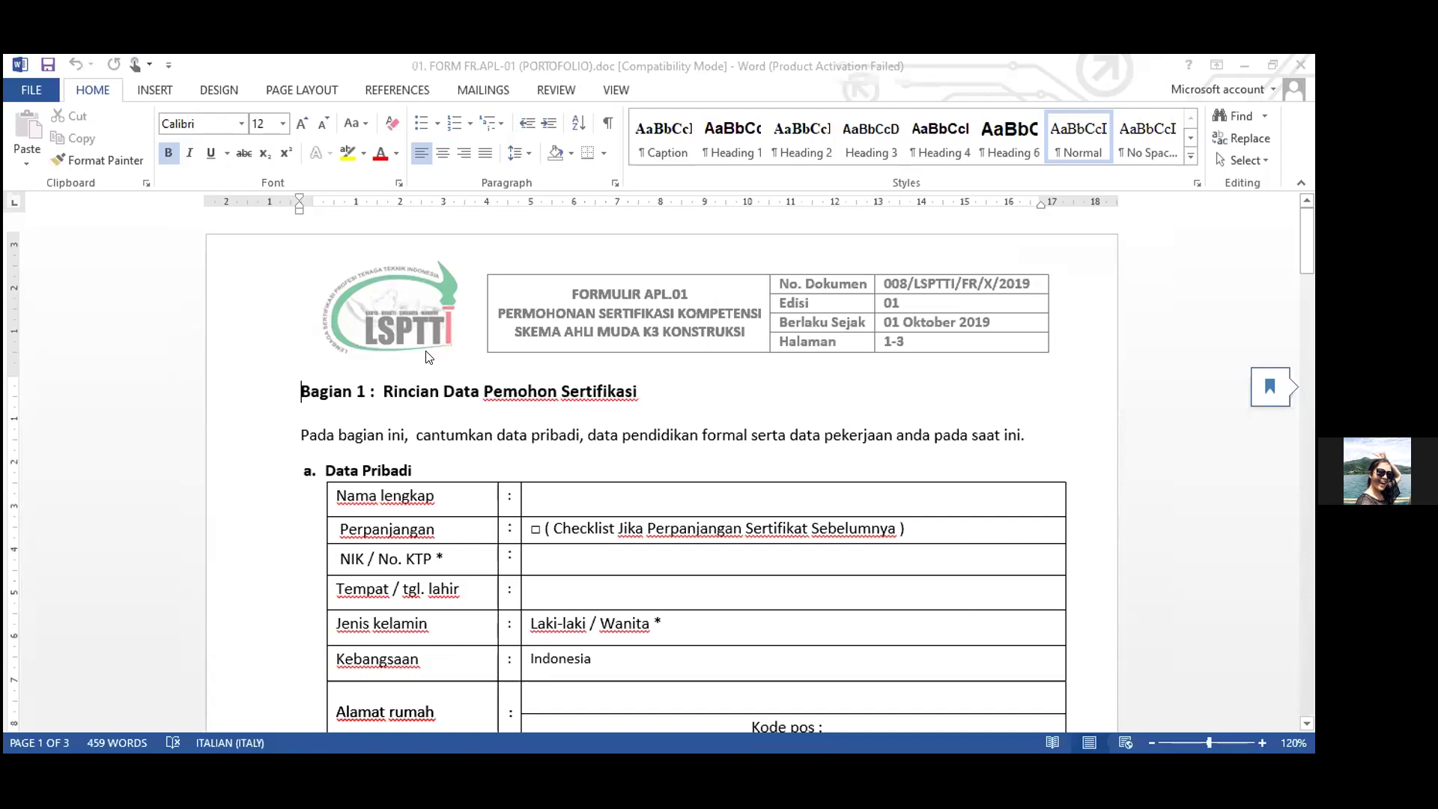
scroll(716, 445, "down", 1)
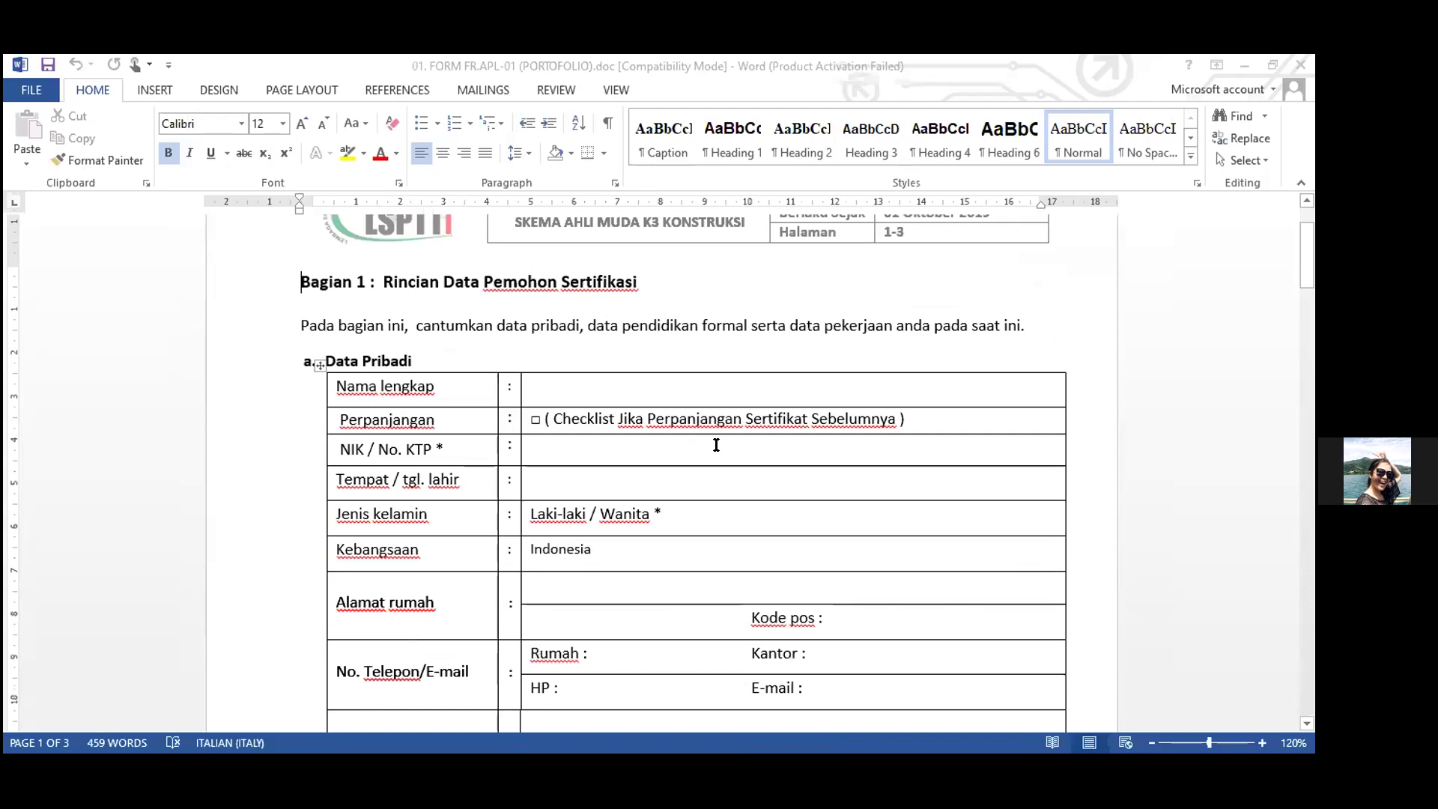
scroll(716, 445, "up", 1)
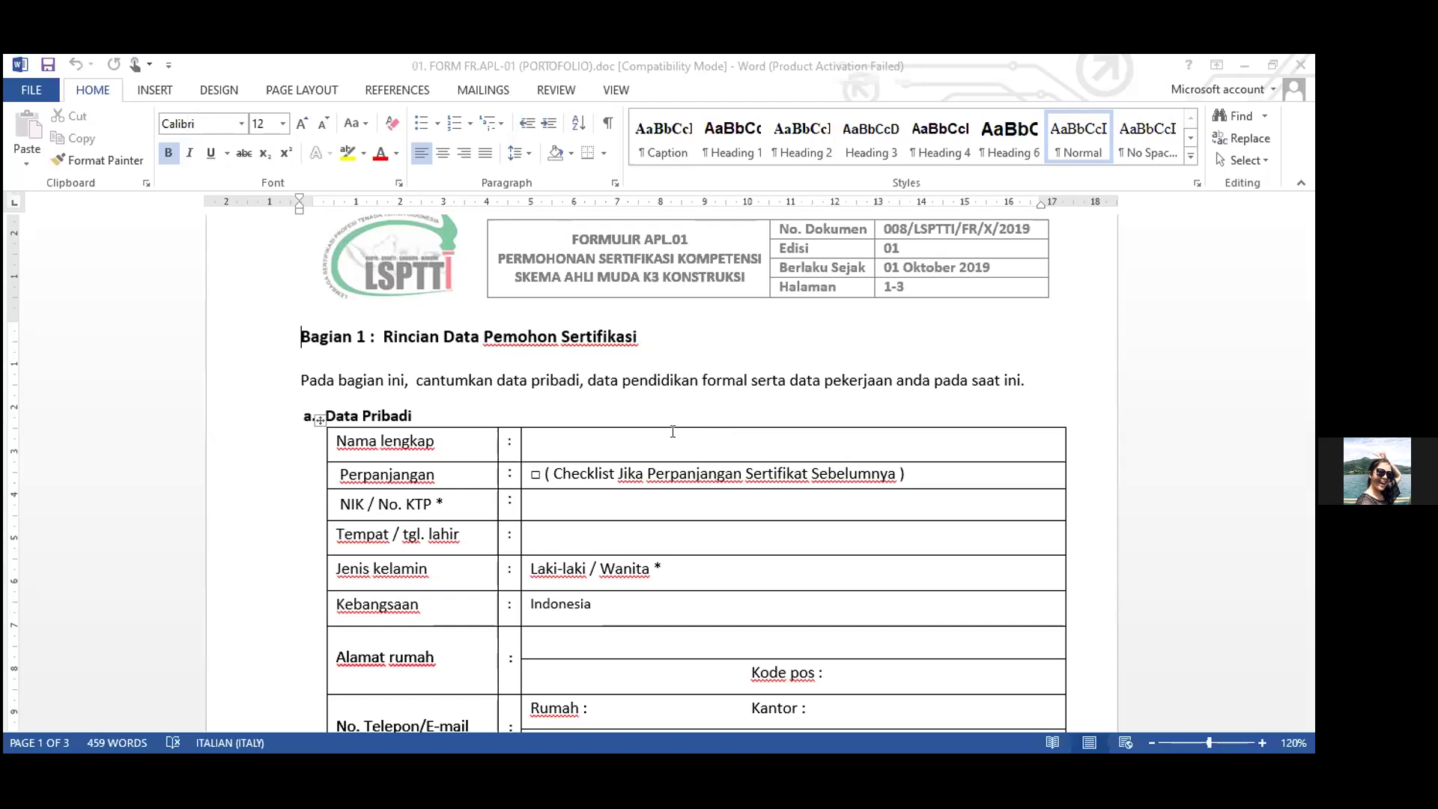
left_click(785, 454)
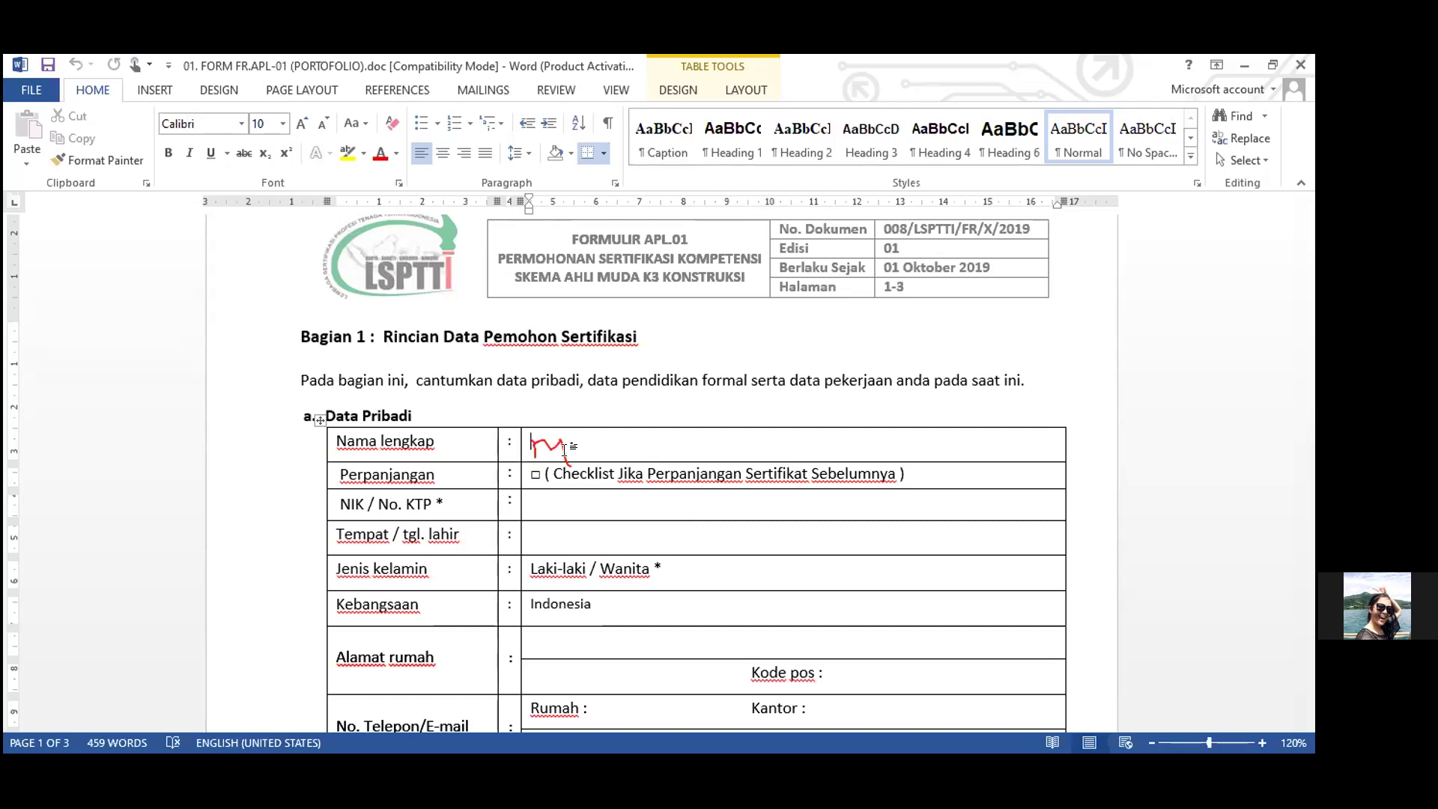
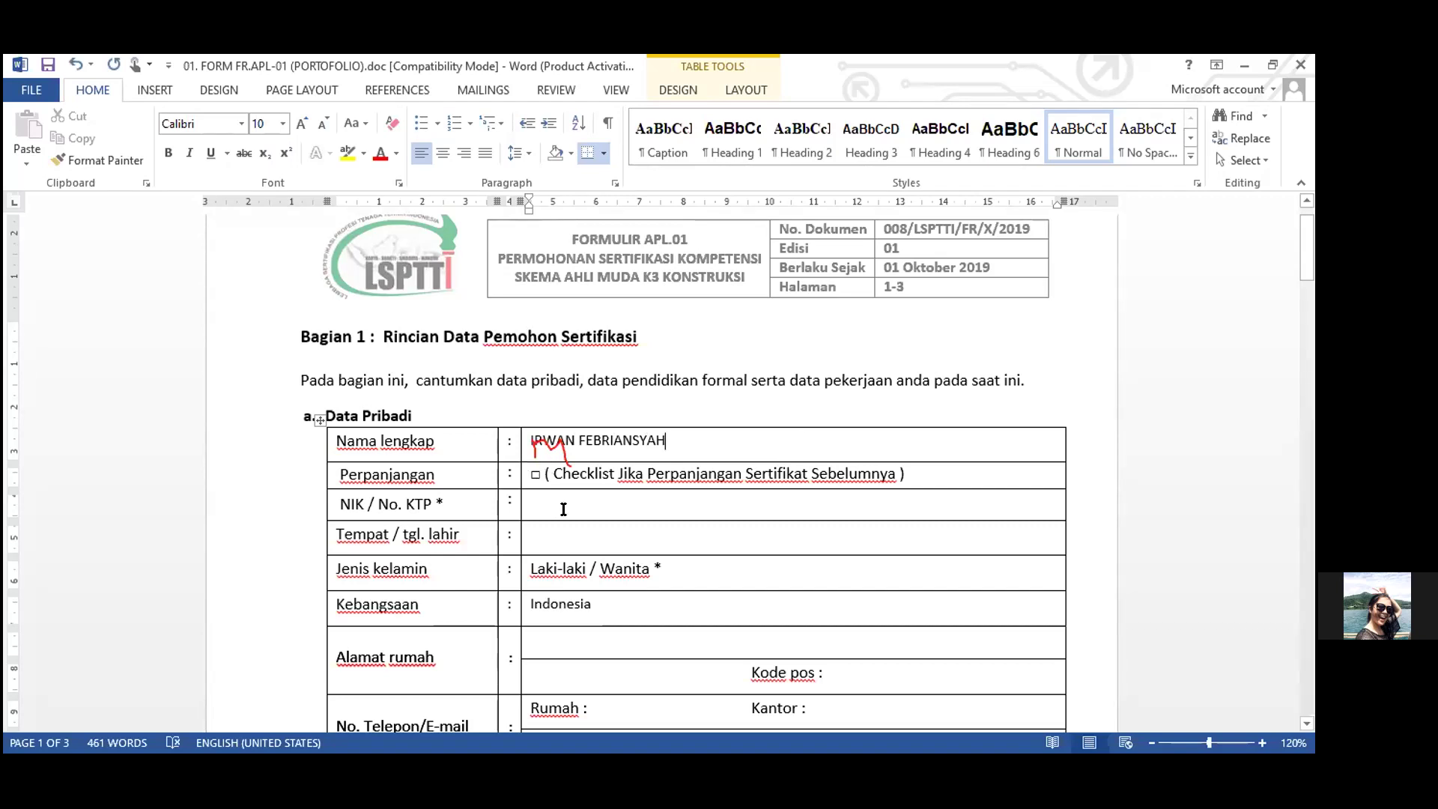
Type the applicant's full name in capitals into the Nama lengkap value cell of Data Pribadi.
left_click(551, 494)
scroll(553, 458, "down", 3)
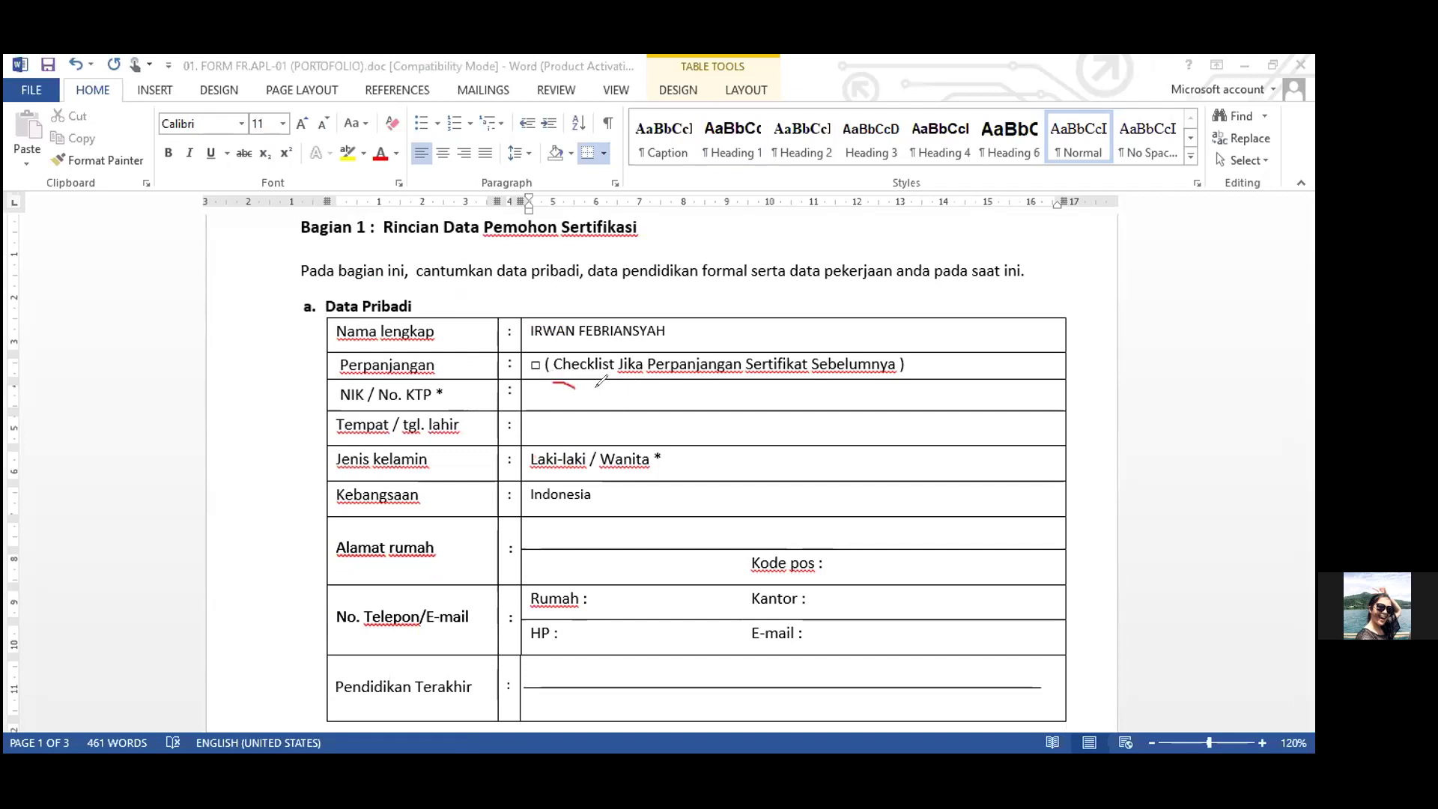
left_click_drag(571, 383, 574, 383)
key("e")
left_click(715, 394)
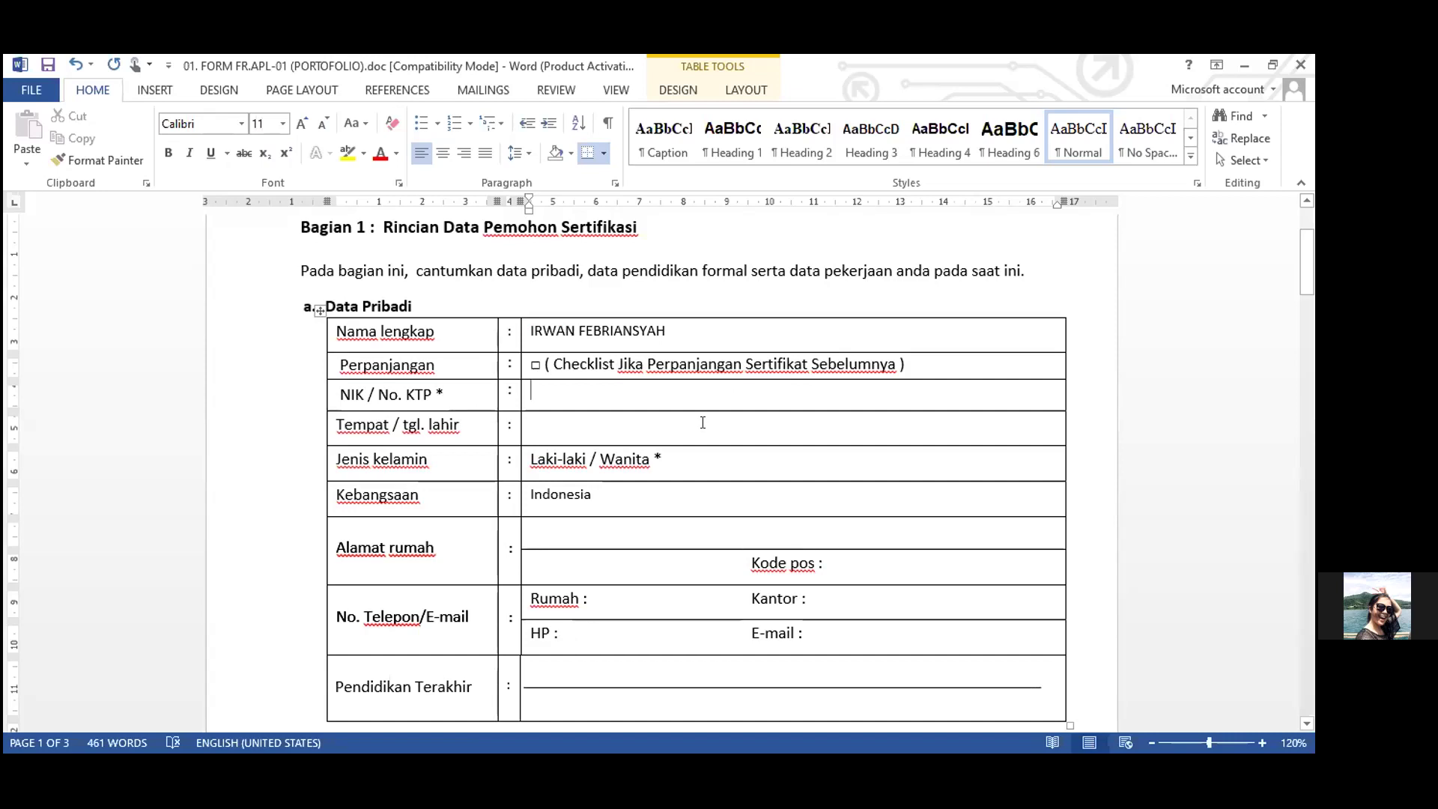
scroll(697, 437, "down", 1)
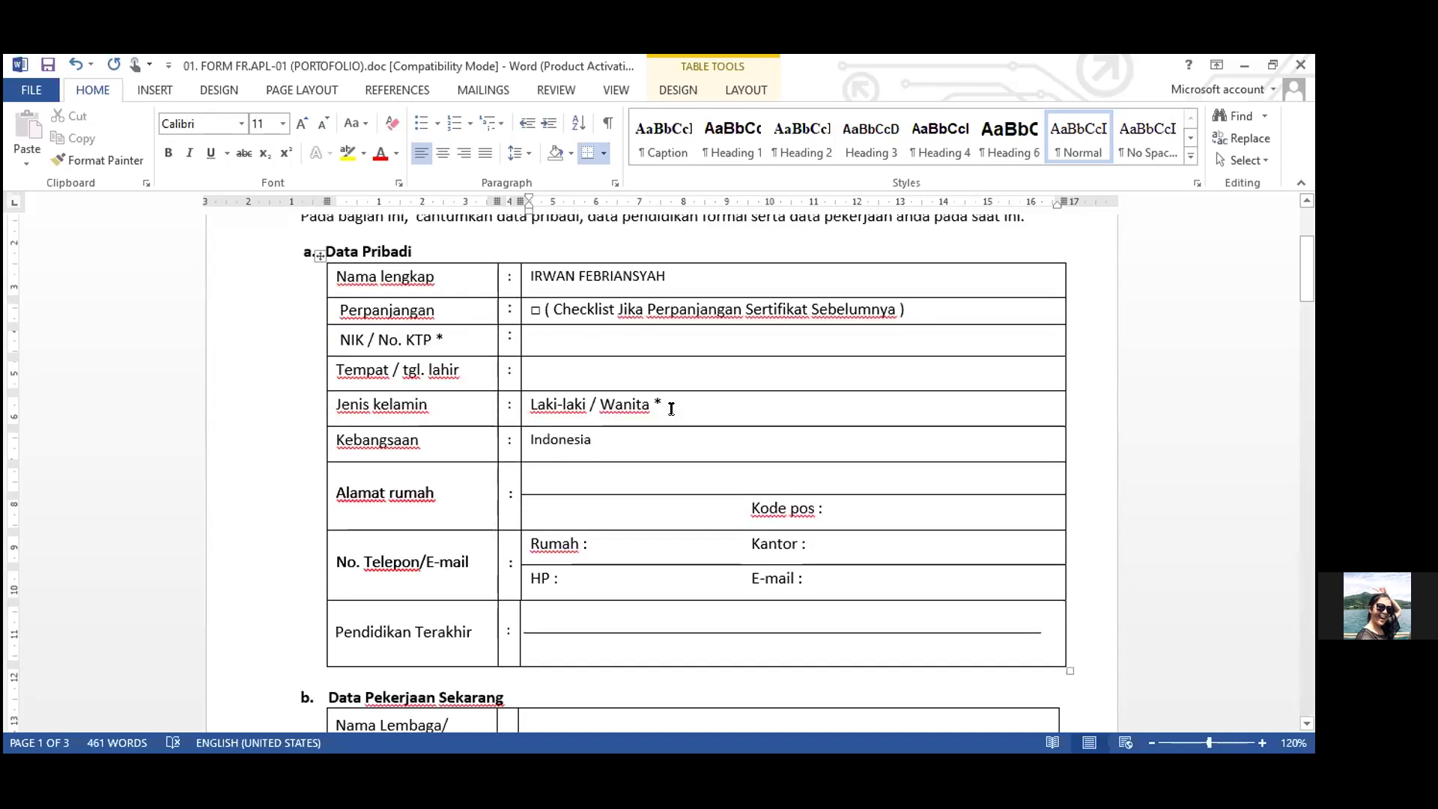
scroll(520, 332, "down", 2)
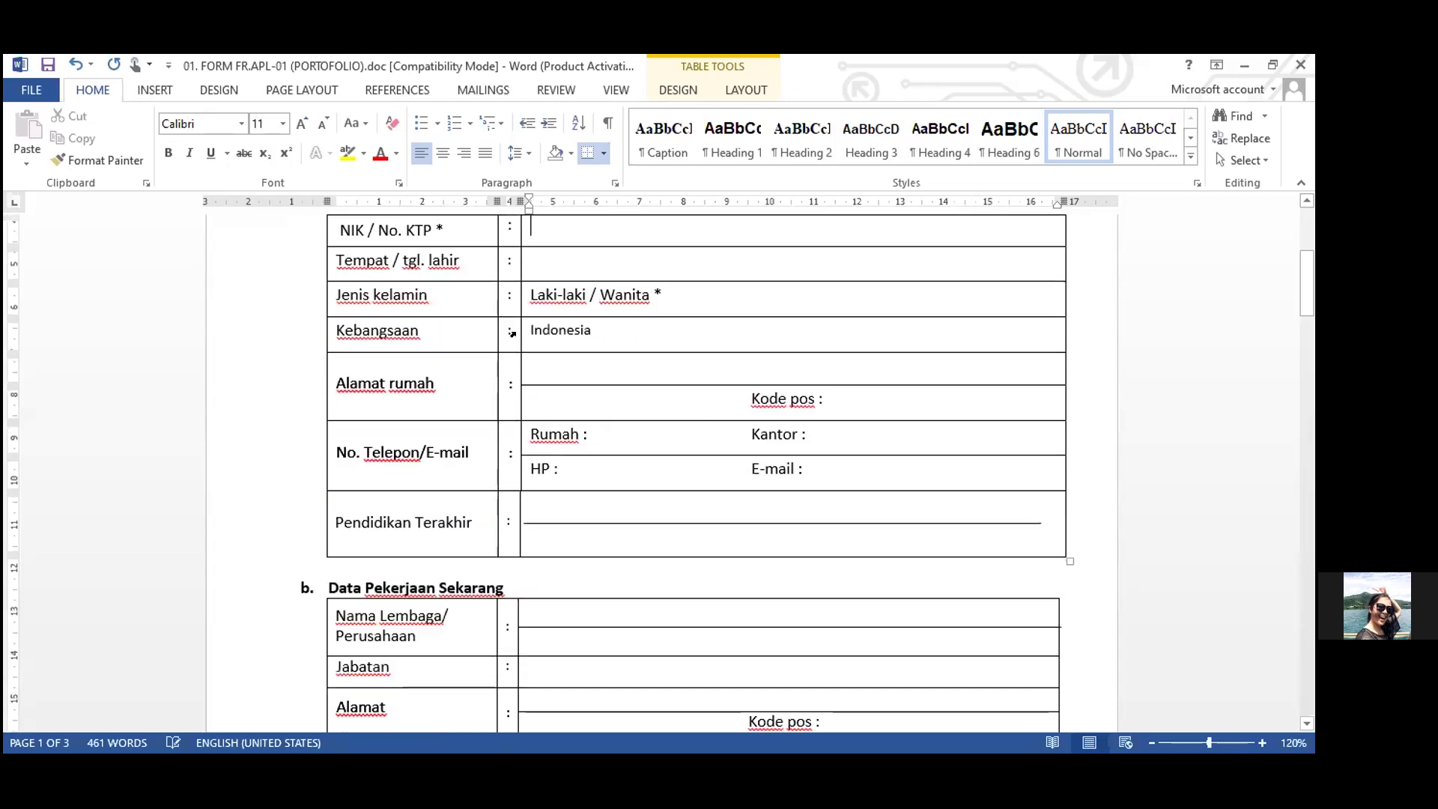
left_click(884, 399)
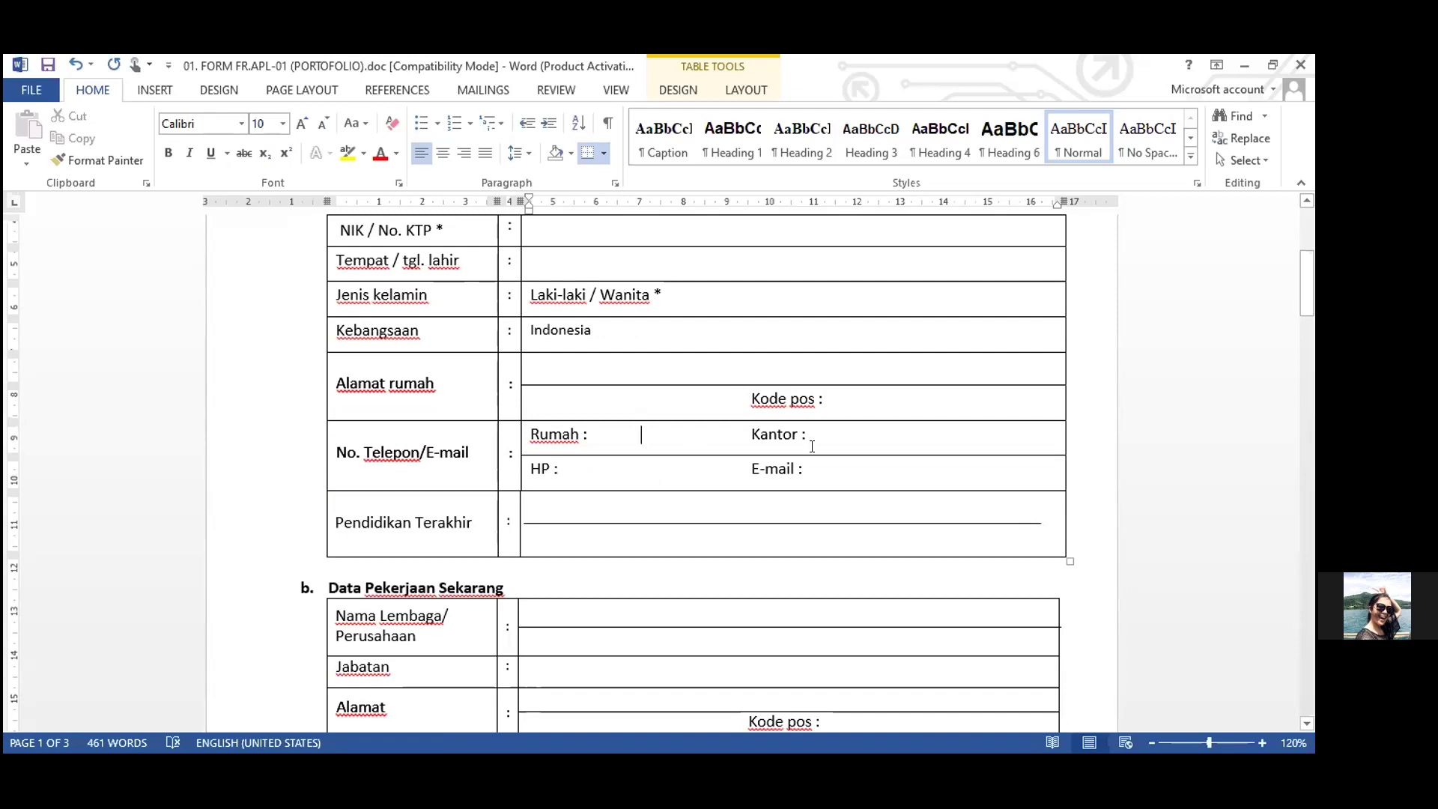
left_click(584, 469)
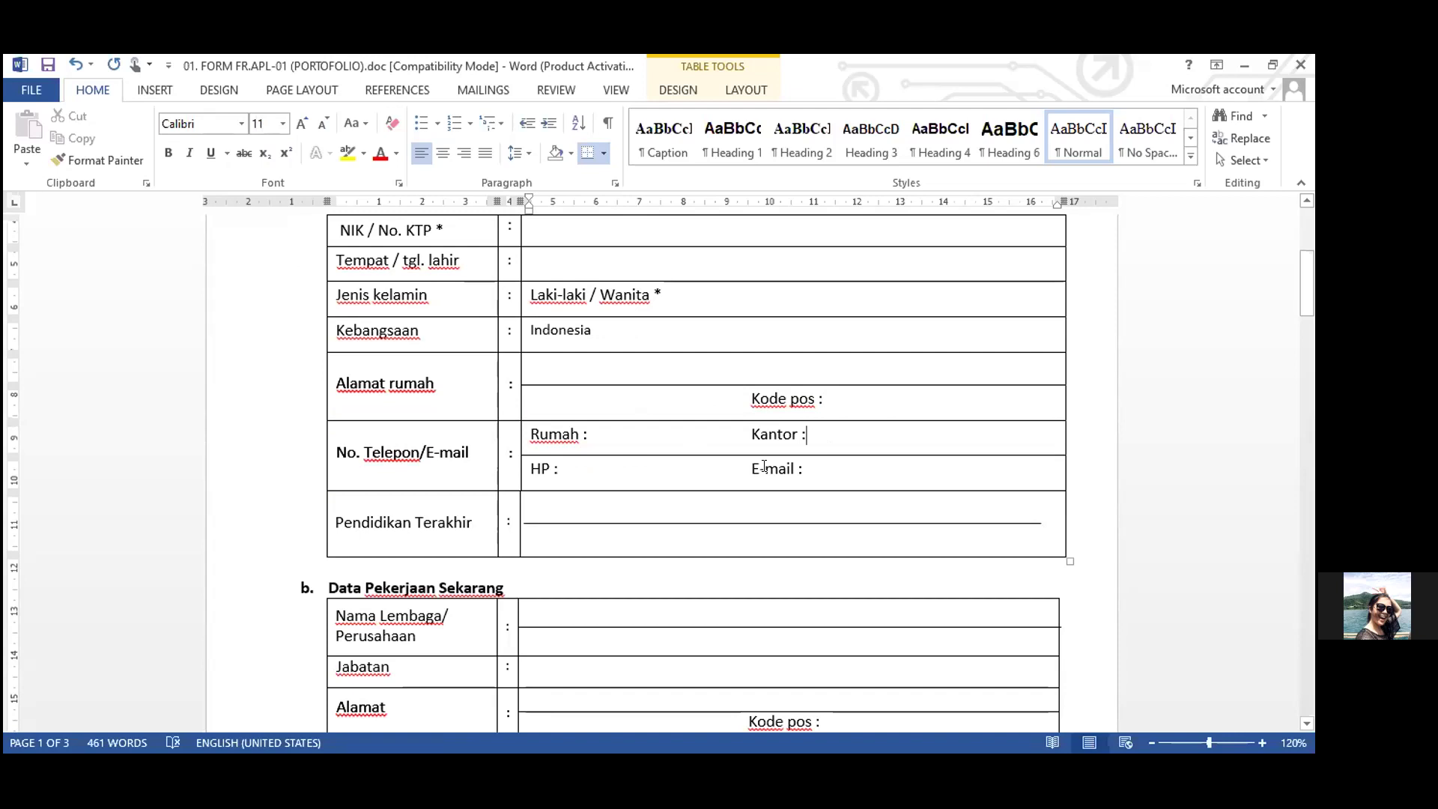
left_click(829, 466)
key("shift+Home")
right_click(934, 467)
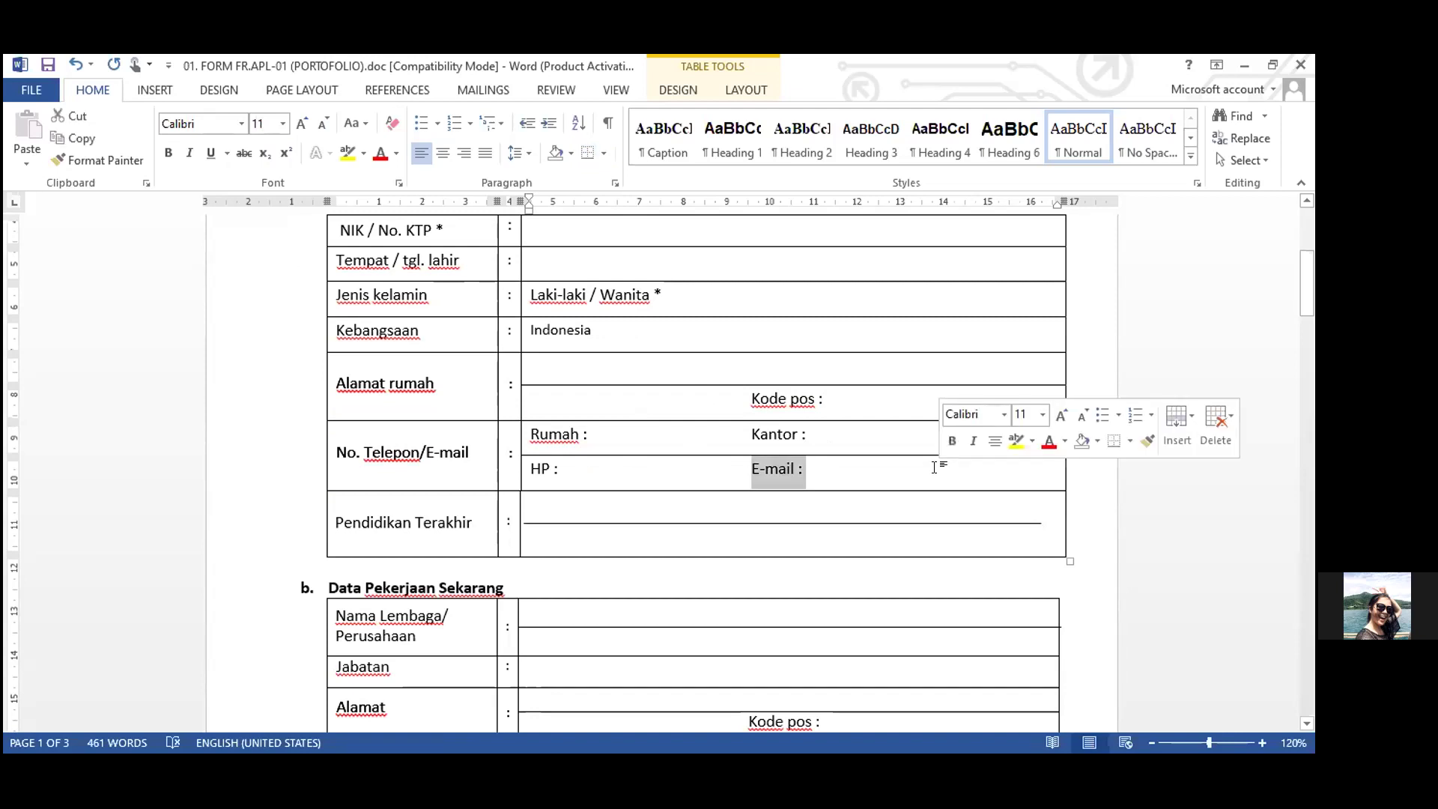
left_click(827, 437)
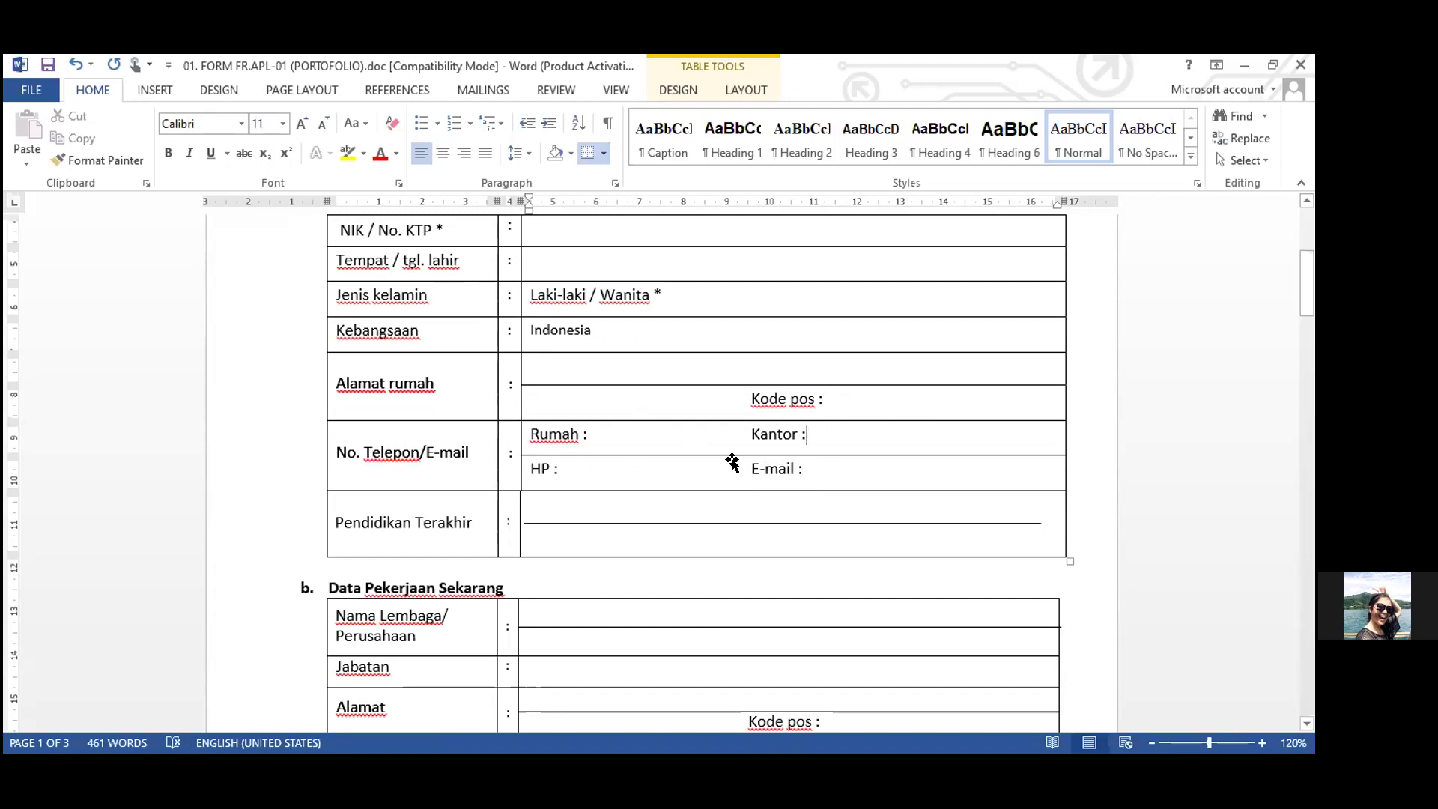
scroll(732, 461, "down", 3)
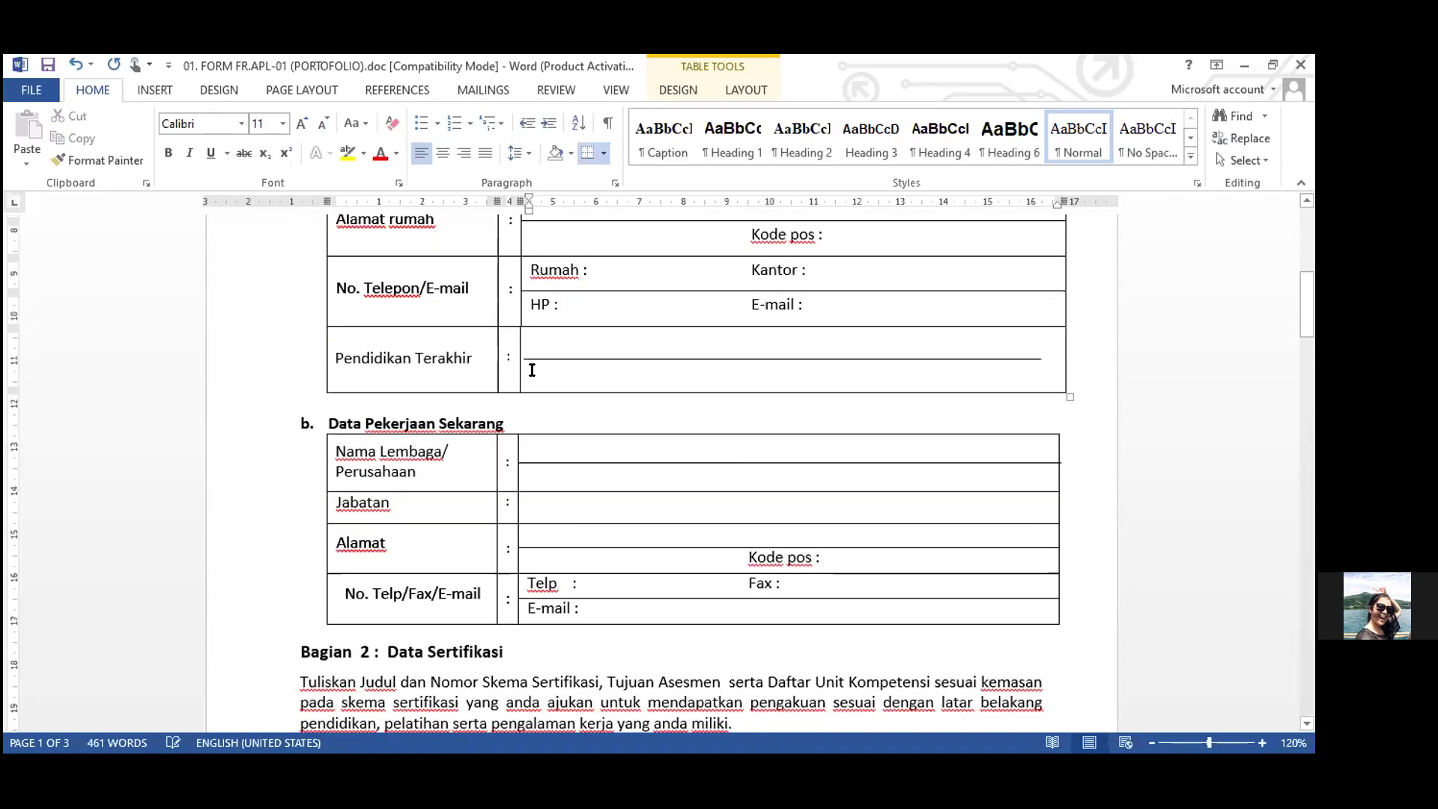
left_click(567, 339)
scroll(664, 448, "down", 1)
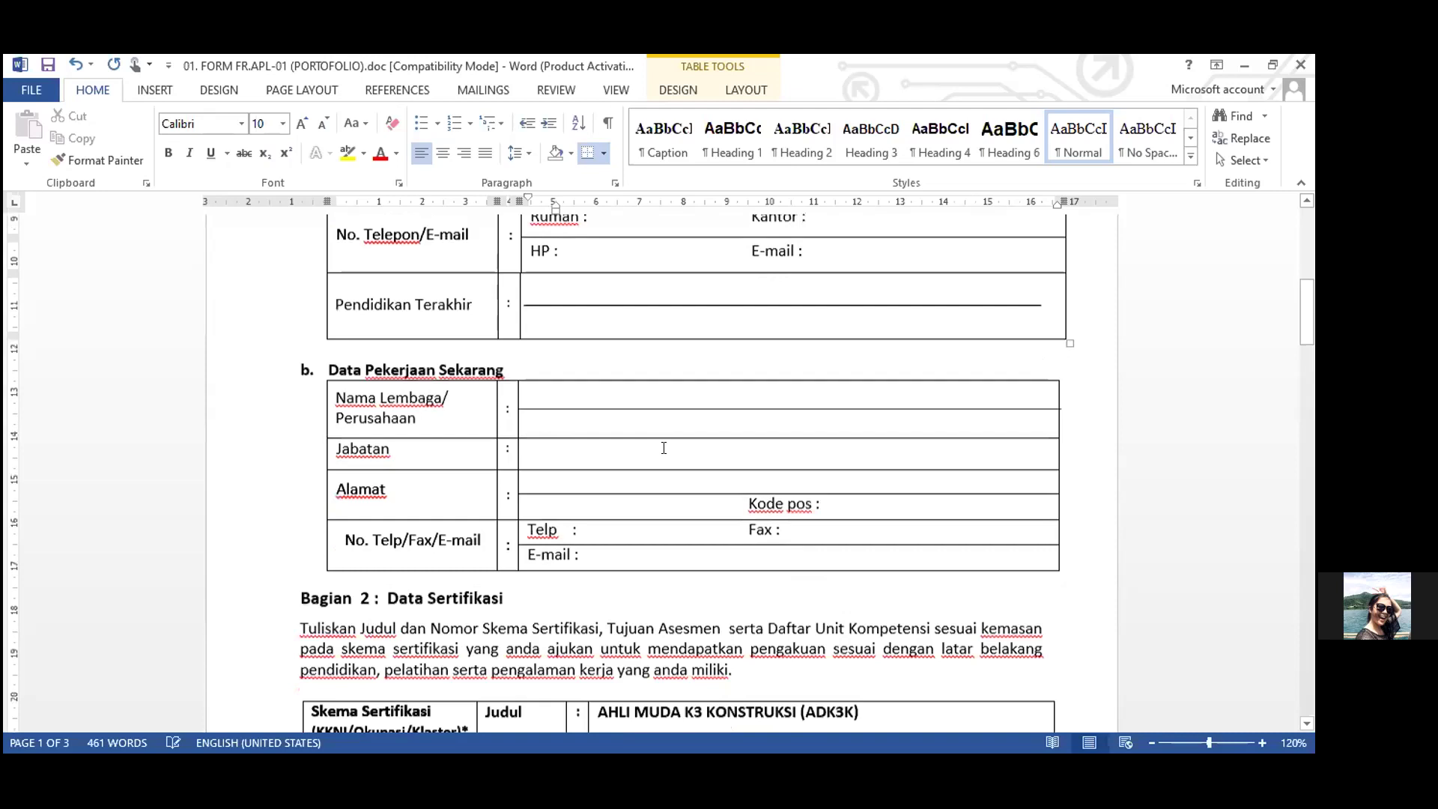
triple_click(568, 370)
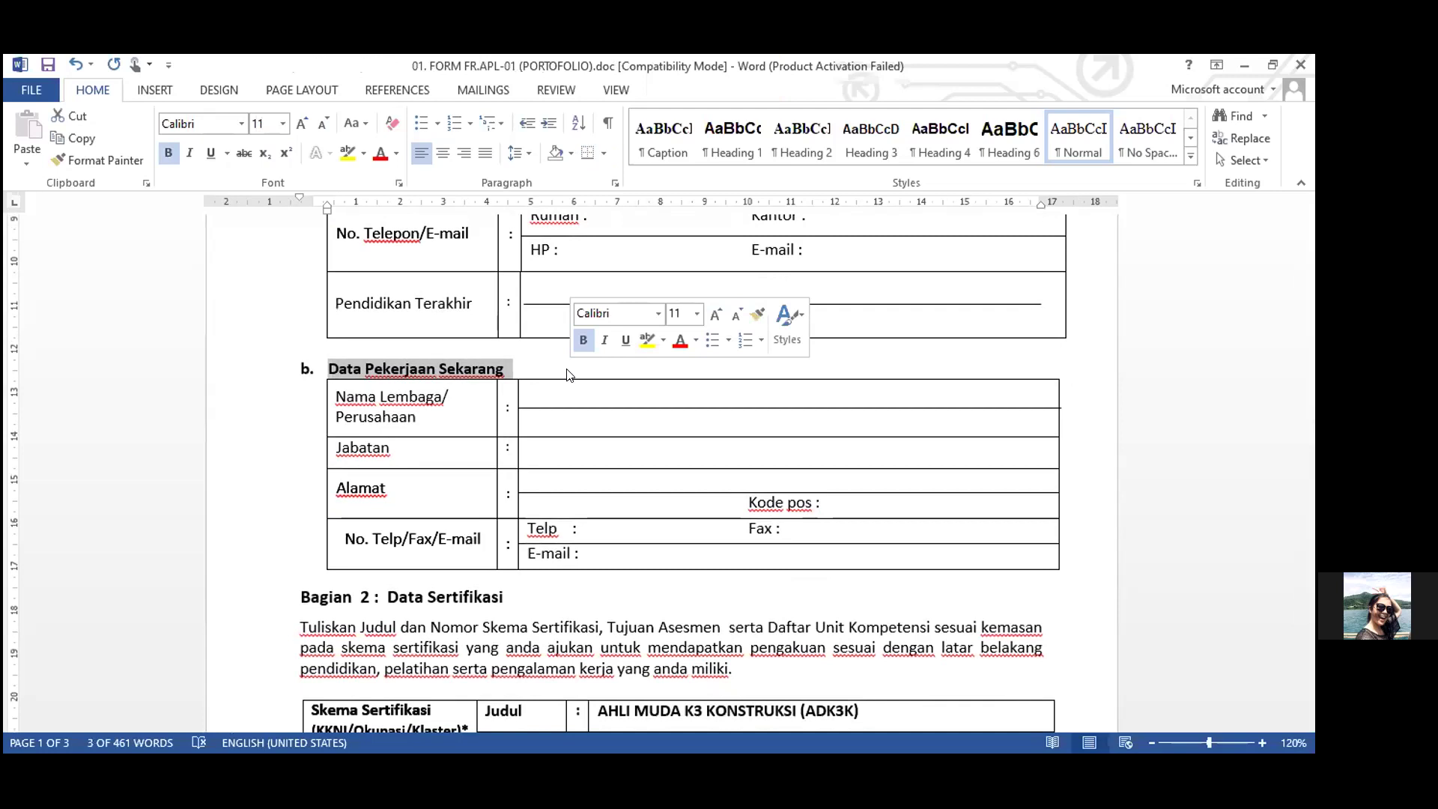
left_click(539, 388)
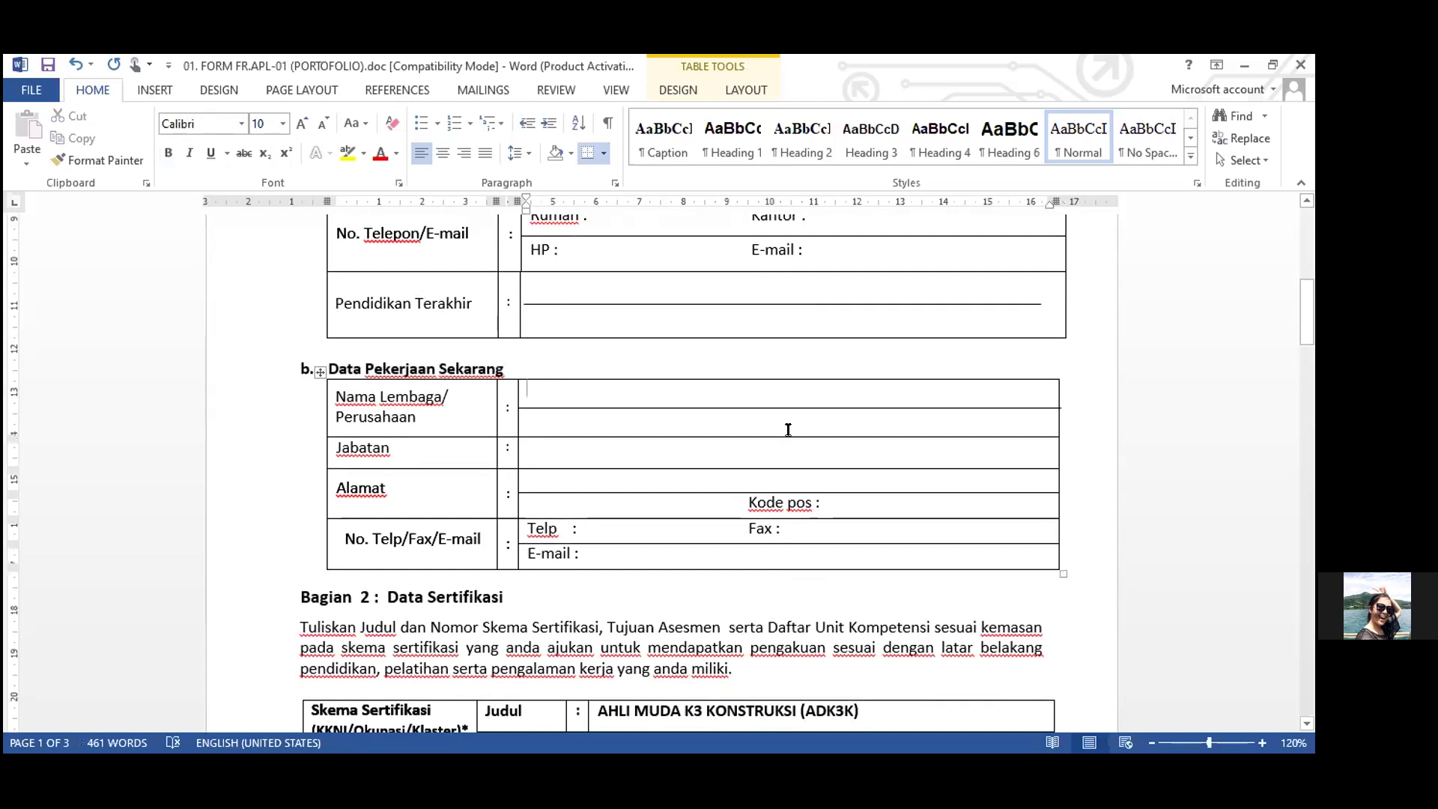
left_click(374, 447)
left_click(727, 469)
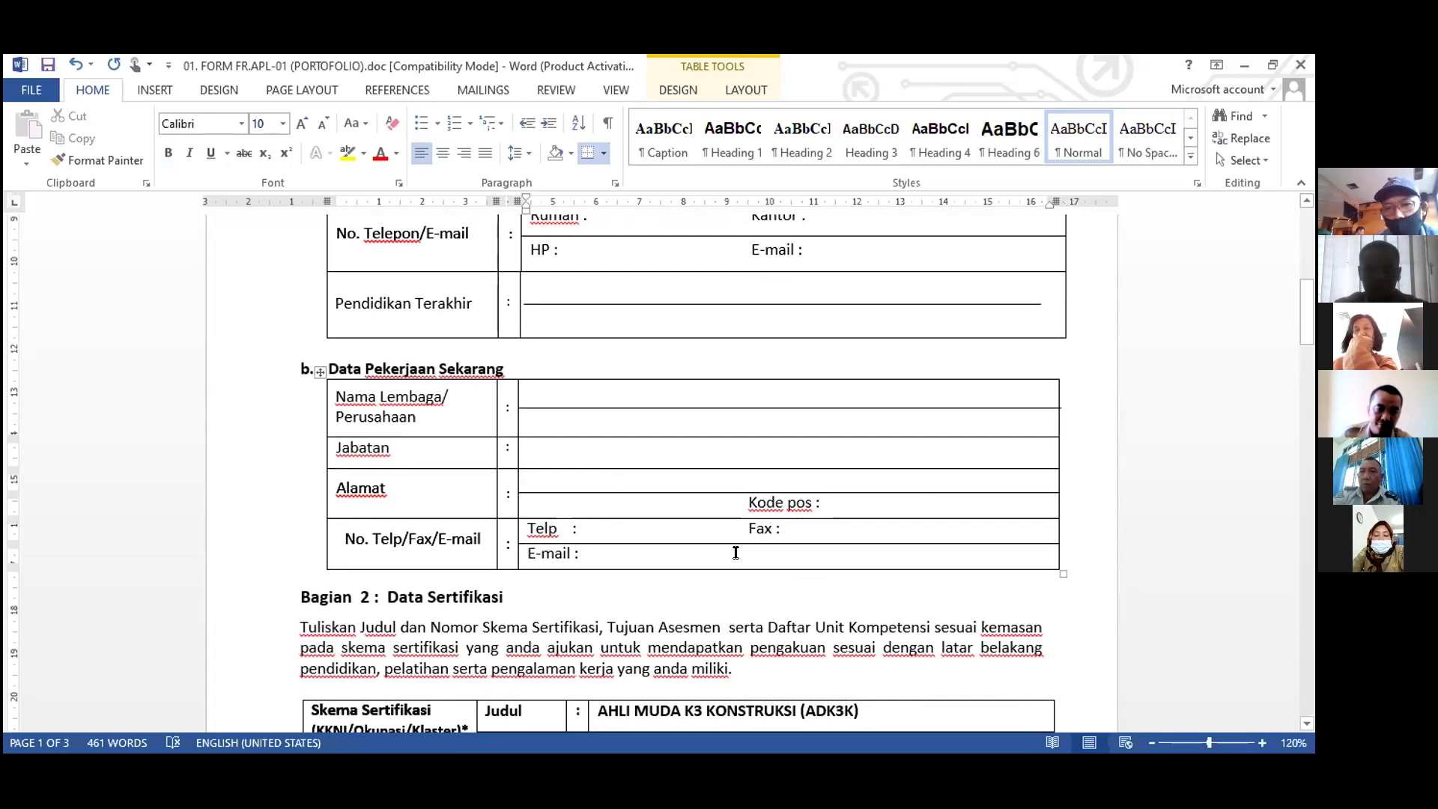
scroll(563, 432, "down", 2)
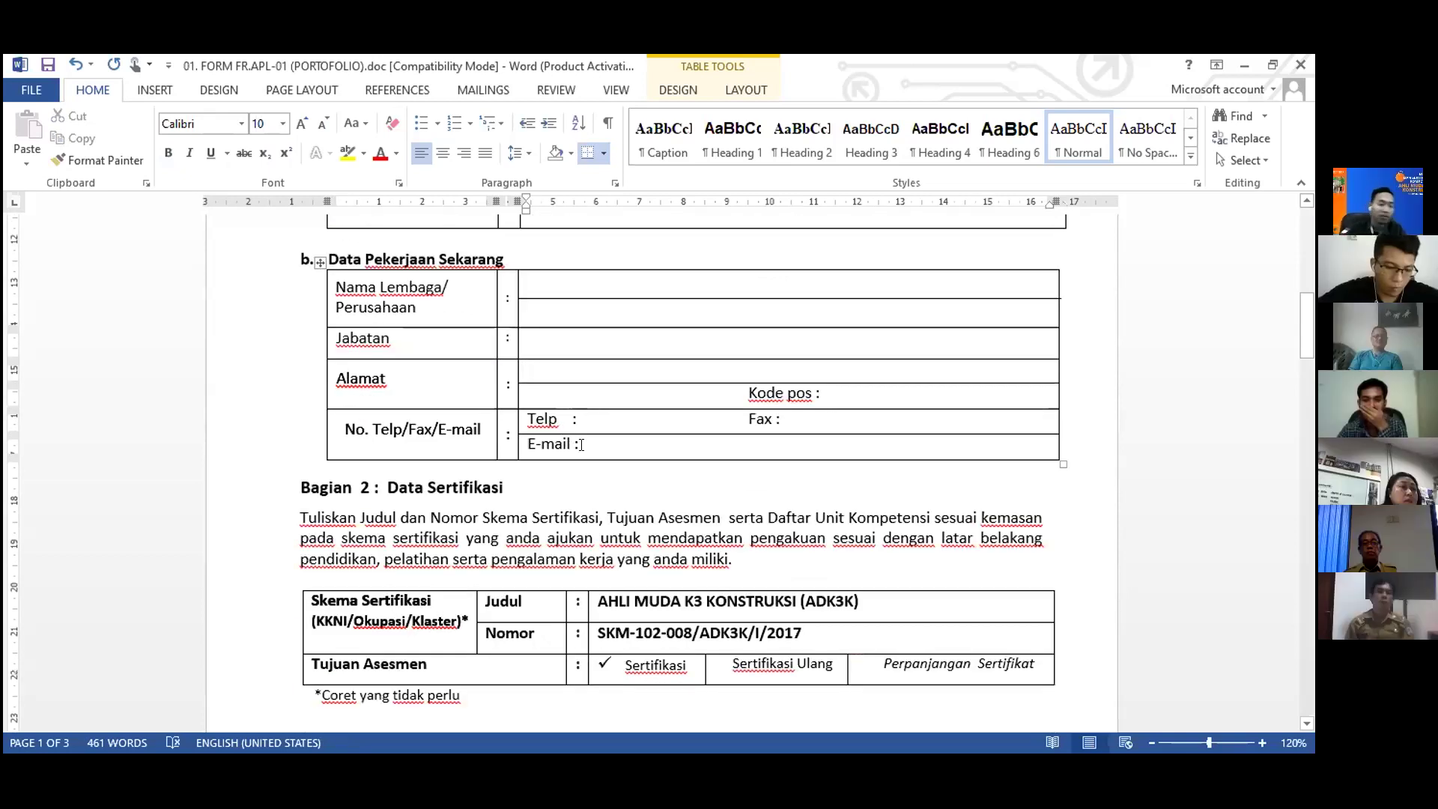
scroll(783, 449, "up", 2)
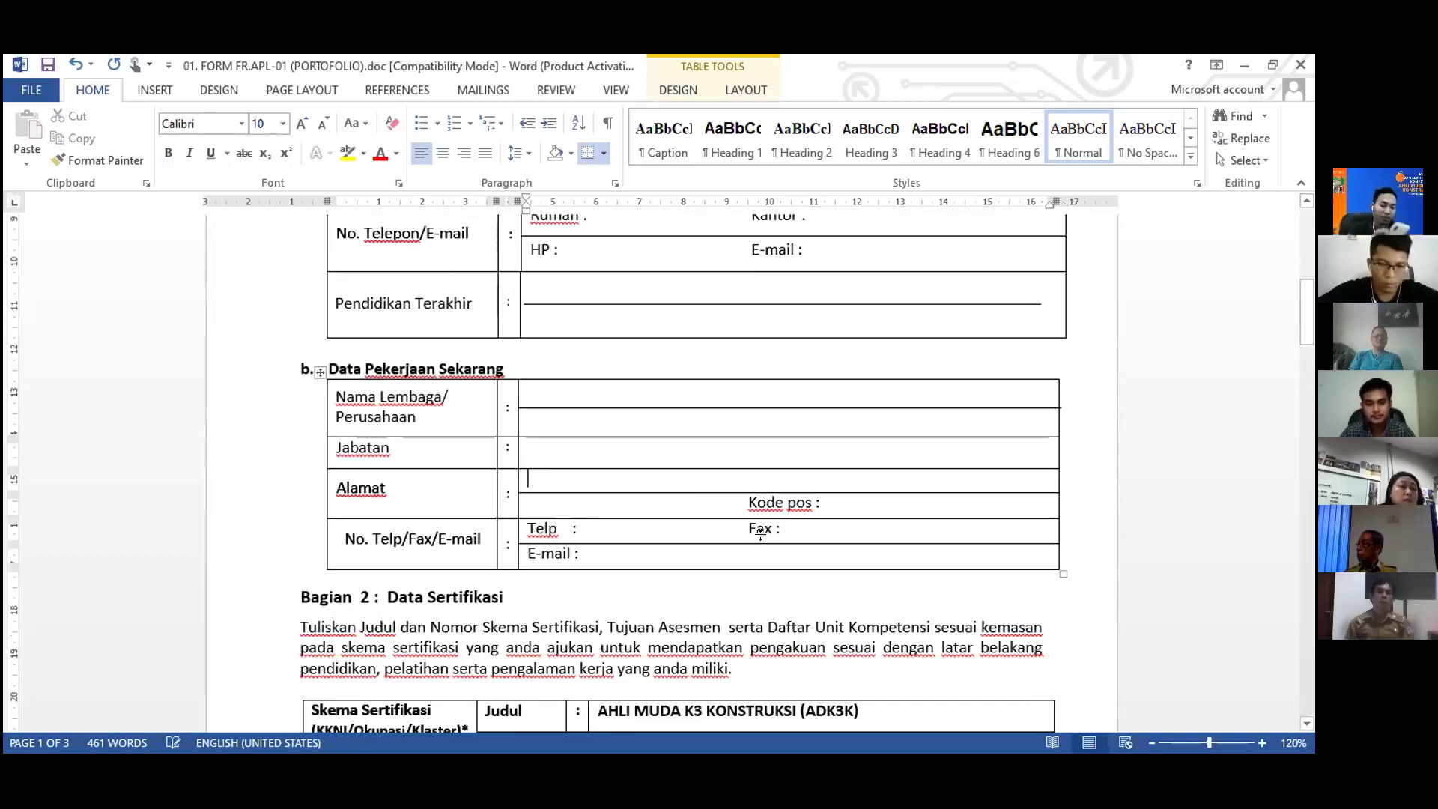
scroll(763, 536, "down", 2)
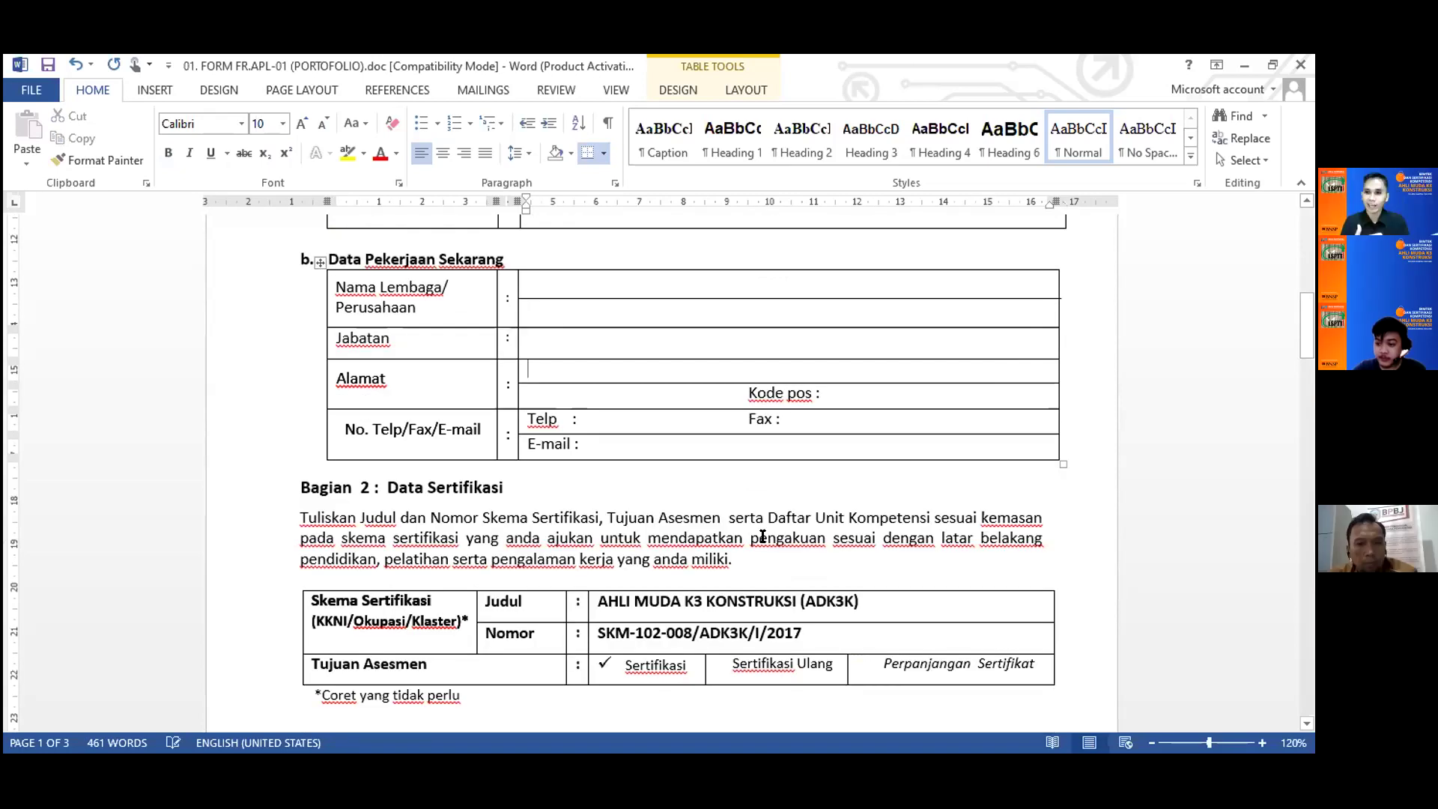
scroll(763, 536, "down", 3)
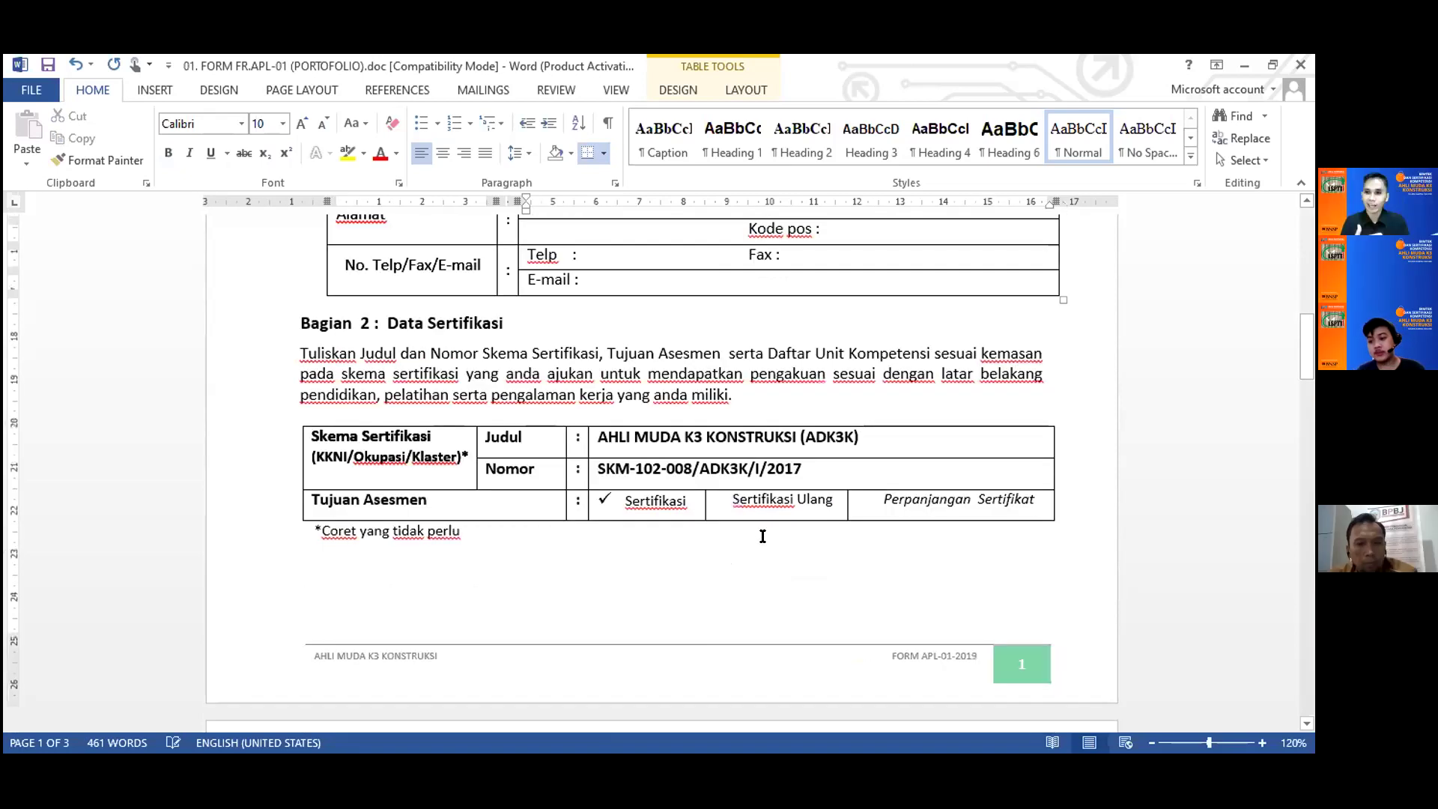
scroll(763, 536, "down", 1)
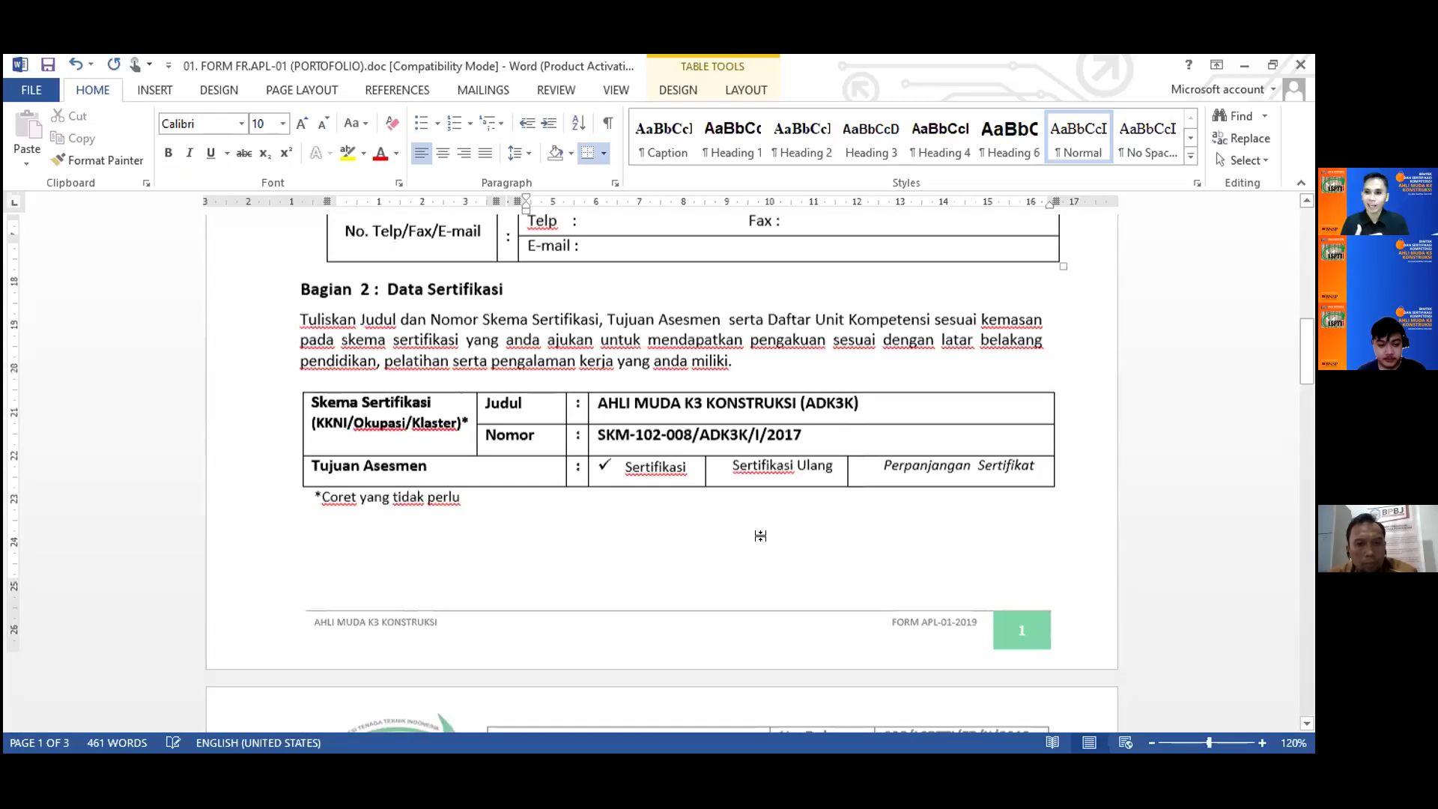